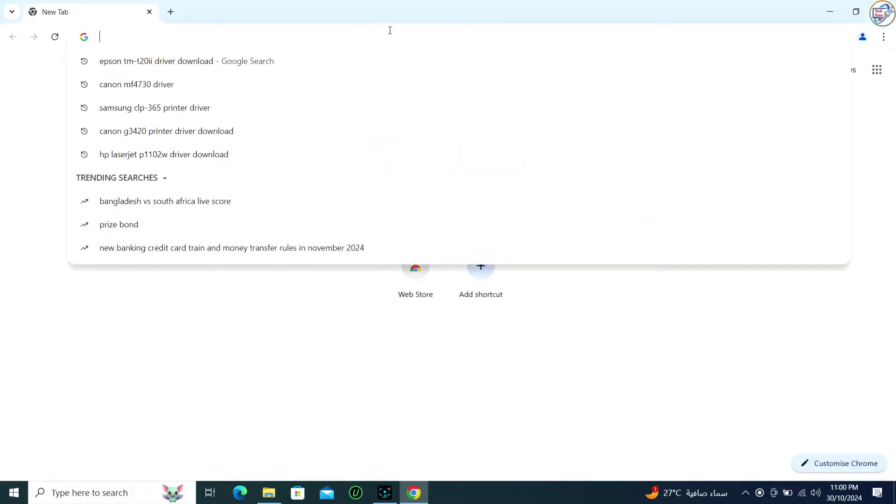
# Step: Search Google for 'brother dcp 1610w driver download' and open the Brother USA DCP-1610W downloads result
pyautogui.write('brother ')
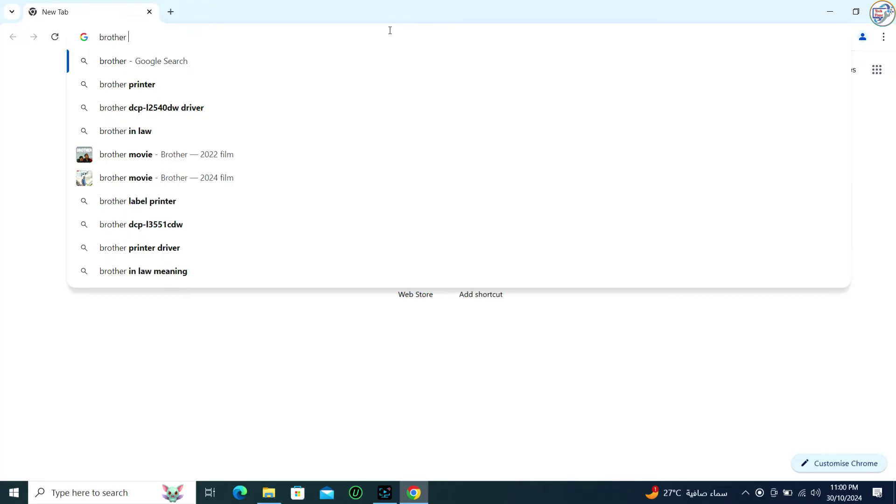
pyautogui.write('dcp')
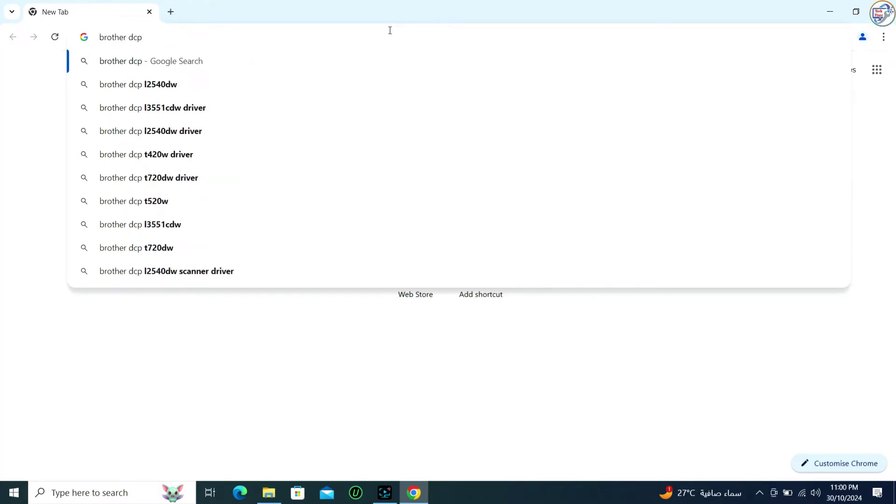
pyautogui.write(' 1610w dri')
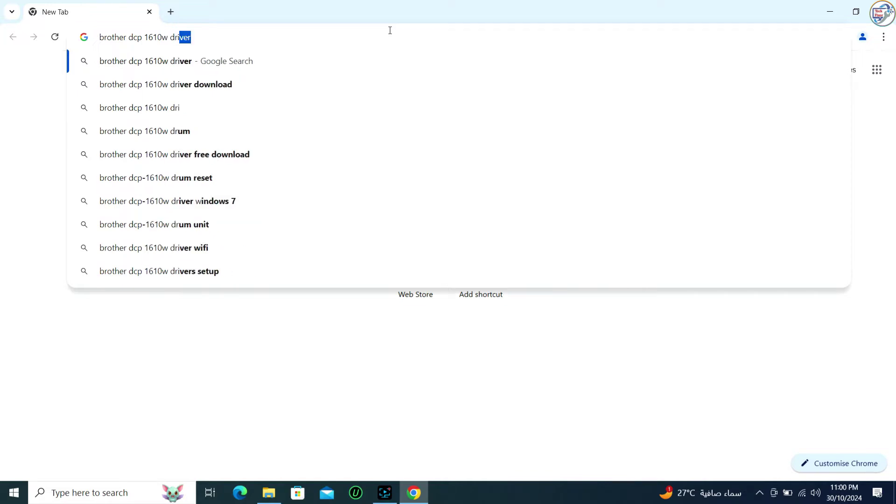
pyautogui.write('ver download')
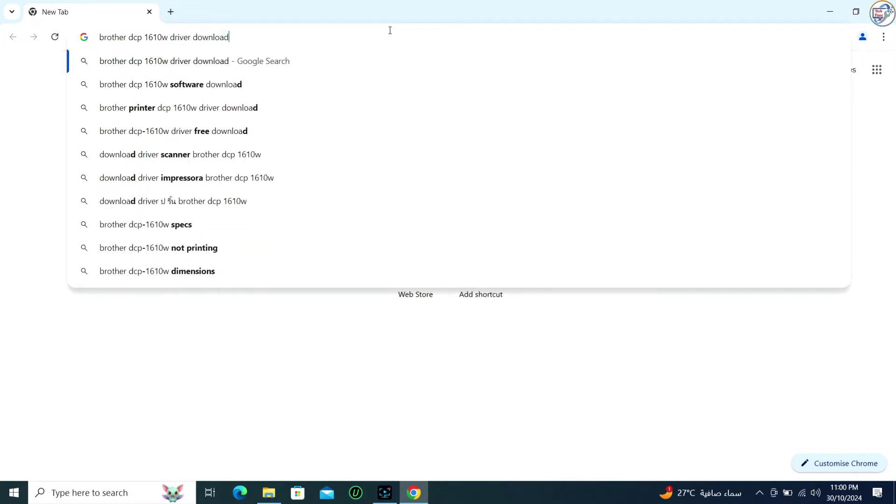
pyautogui.press('Return')
pyautogui.click(171, 178)
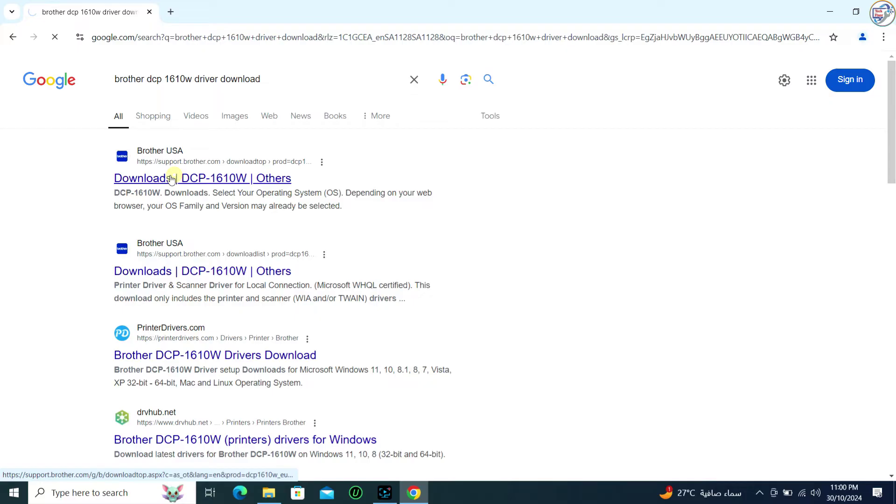
# Step: Choose Windows as the OS family and restore the browser window to a smaller size
pyautogui.click(326, 199)
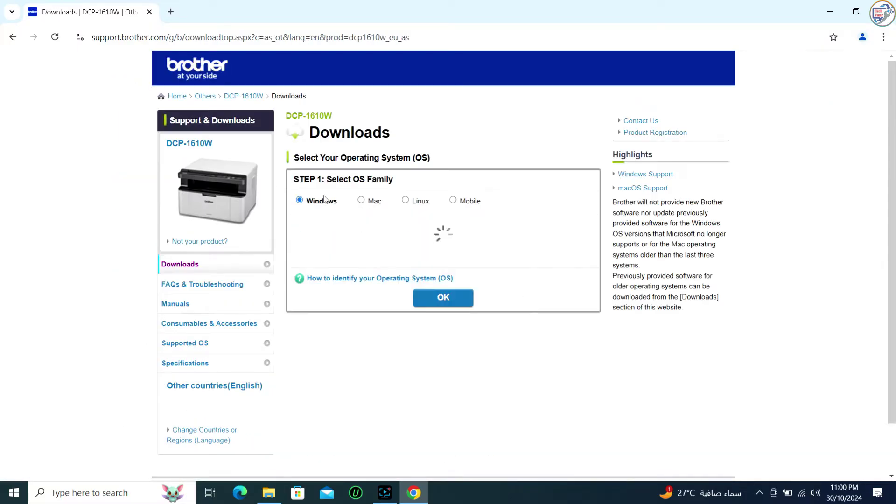
pyautogui.scroll(-1, 303, 216)
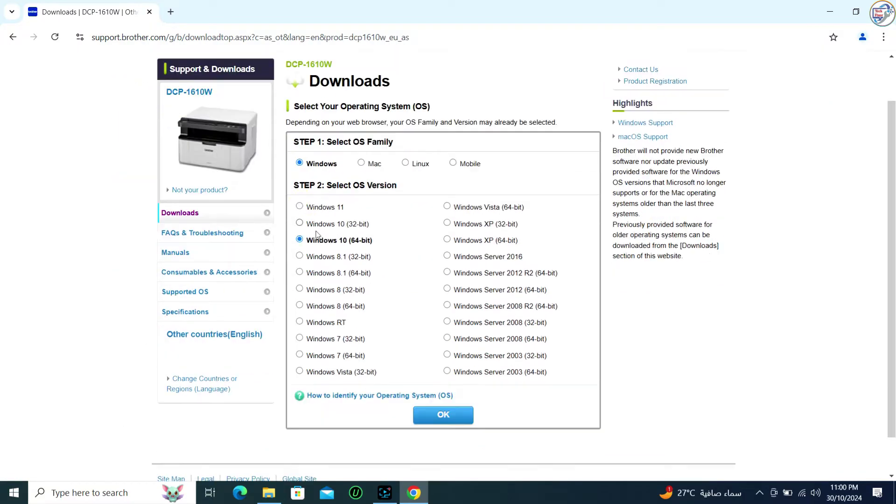
pyautogui.doubleClick(317, 7)
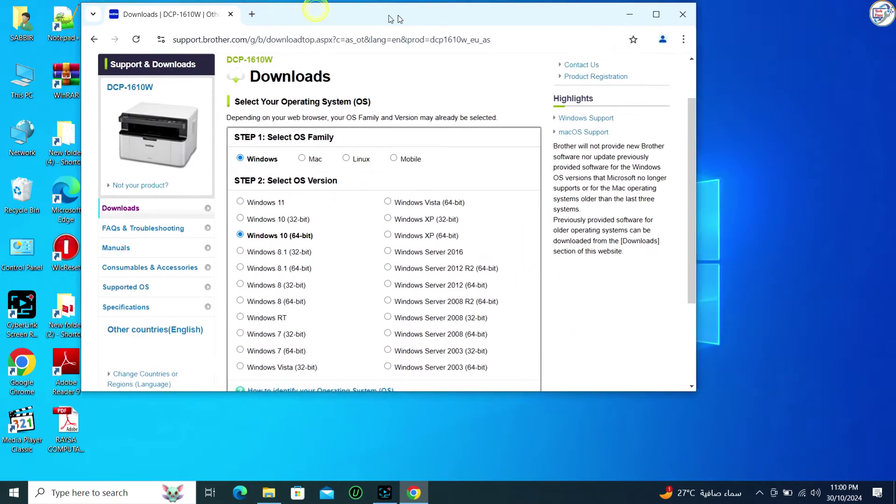
# Step: Open This PC's properties and highlight the 64-bit system type and Windows 10 Pro edition
pyautogui.rightClick(33, 84)
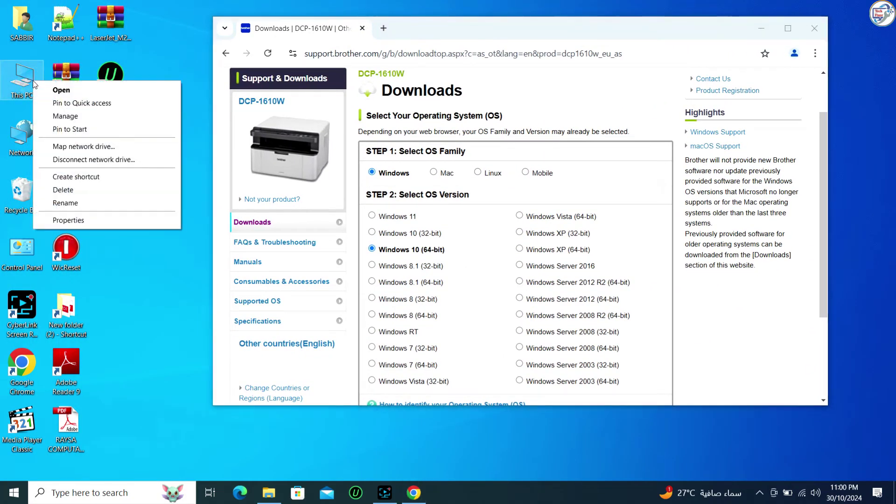
pyautogui.click(68, 220)
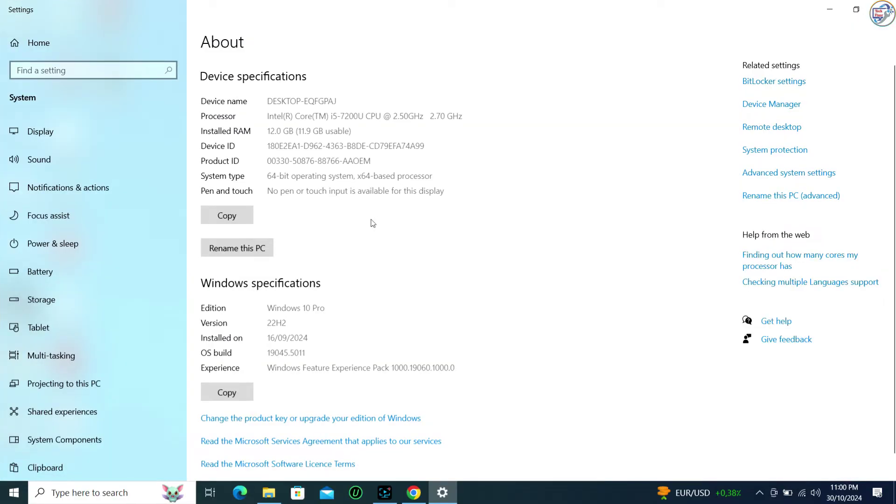
pyautogui.moveTo(290, 171); pyautogui.dragTo(267, 173)
pyautogui.moveTo(326, 308); pyautogui.dragTo(267, 308)
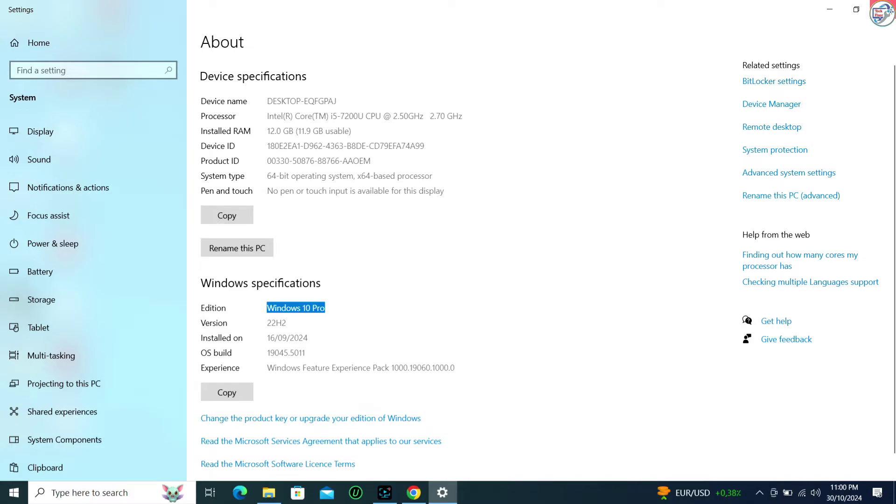
# Step: Close Settings, maximize Chrome, and confirm Windows 10 (64-bit) to list the DCP-1610W downloads
pyautogui.click(881, 9)
pyautogui.doubleClick(536, 32)
pyautogui.scroll(-1, 404, 154)
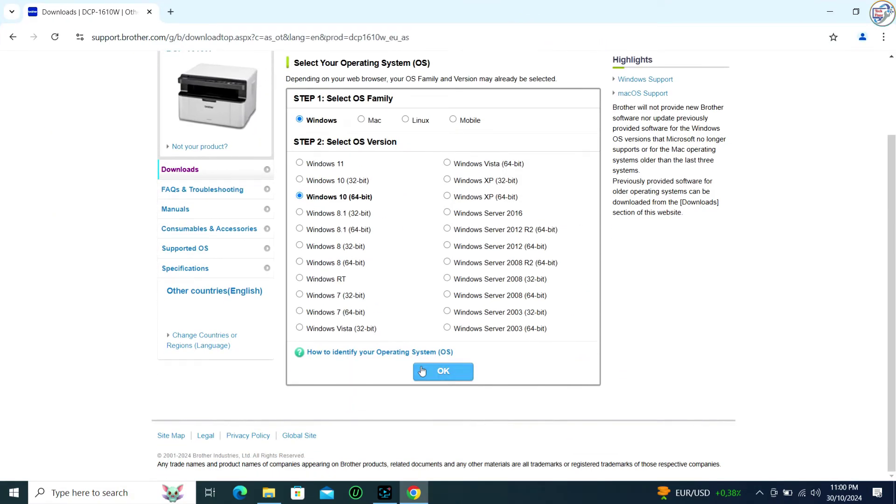
pyautogui.click(441, 372)
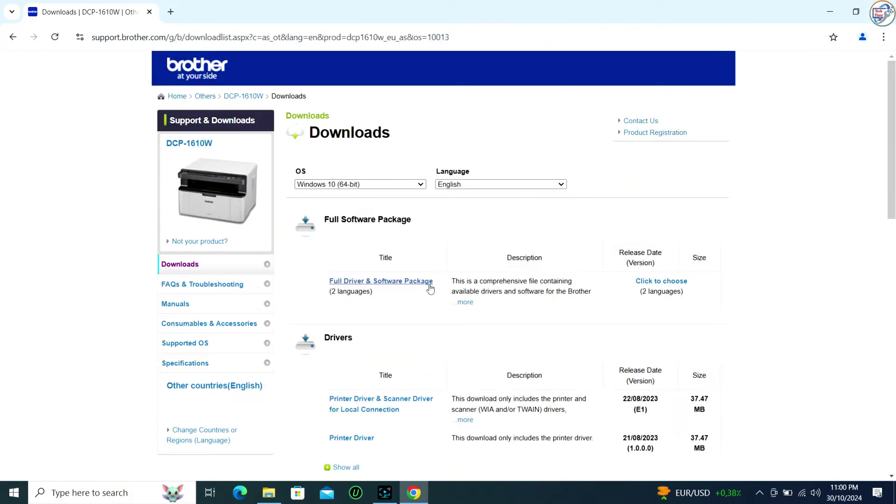
pyautogui.scroll(-3, 433, 285)
pyautogui.scroll(3, 435, 284)
# Step: Download the English Full Driver & Software Package after accepting the licence, then view download history
pyautogui.click(330, 282)
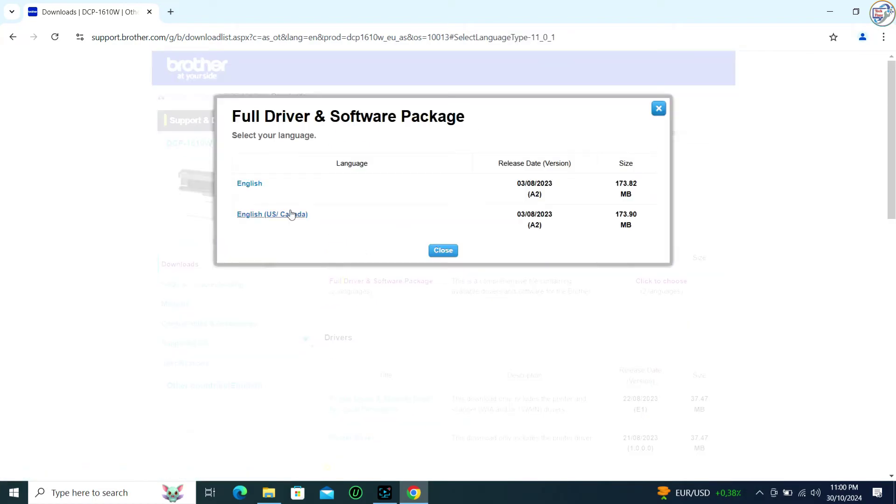
pyautogui.click(250, 184)
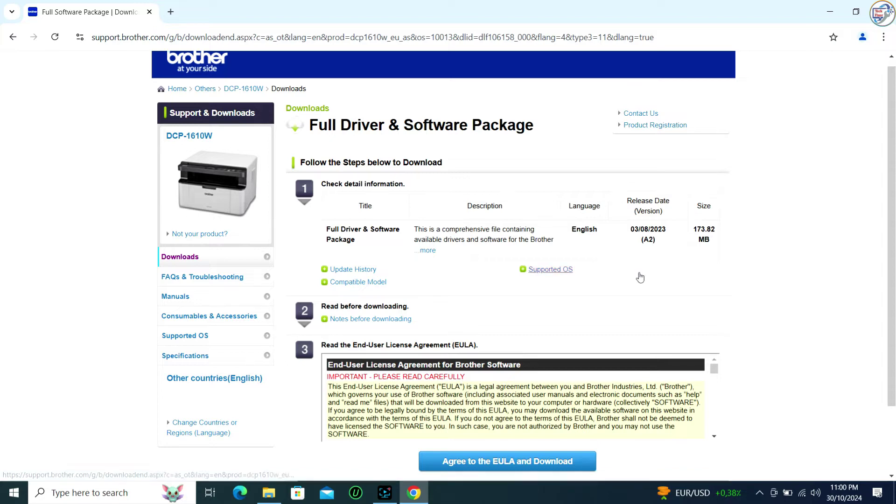
pyautogui.scroll(-2, 550, 309)
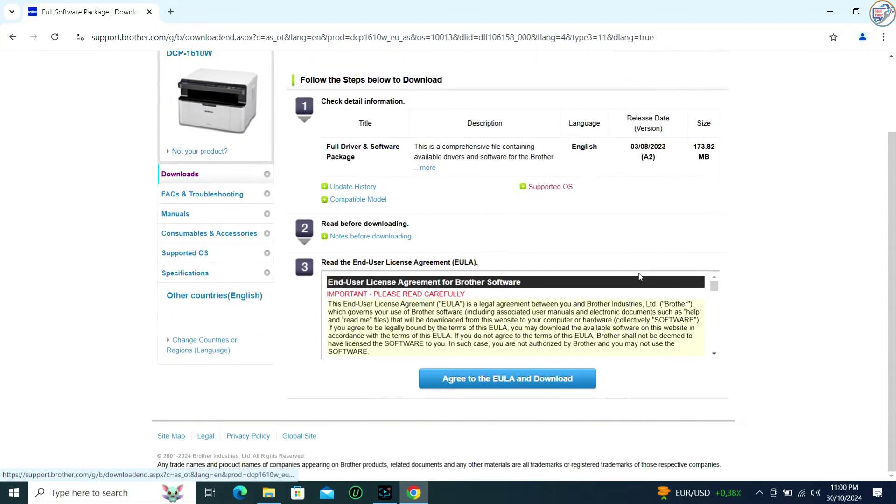
pyautogui.click(498, 380)
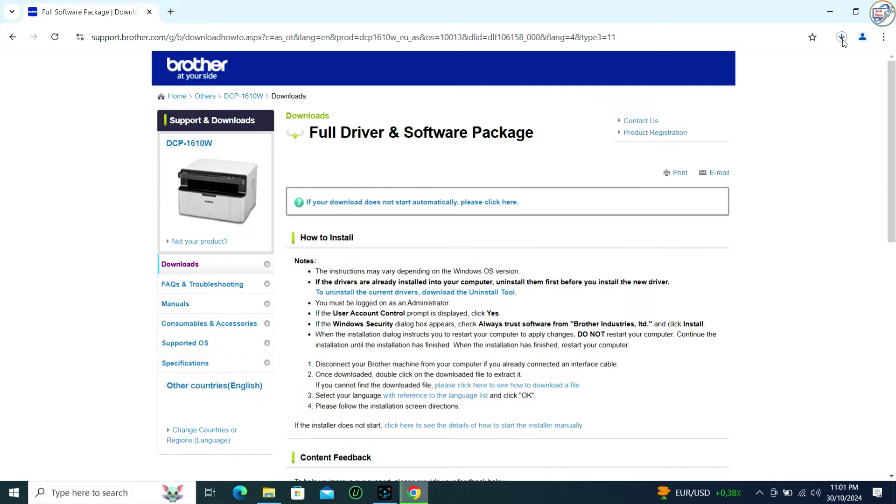
pyautogui.click(748, 121)
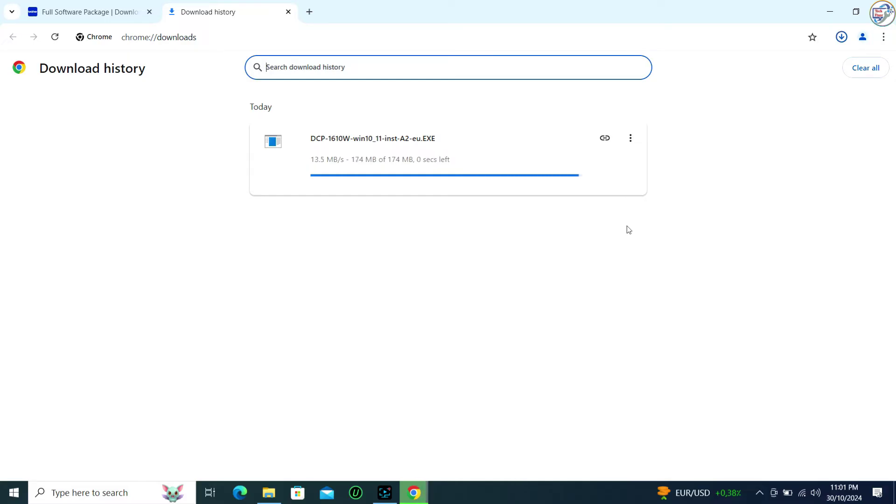
# Step: Run DCP-1610W-win10_11-inst-A2-eu from Downloads, then minimize Chrome and File Explorer
pyautogui.click(606, 139)
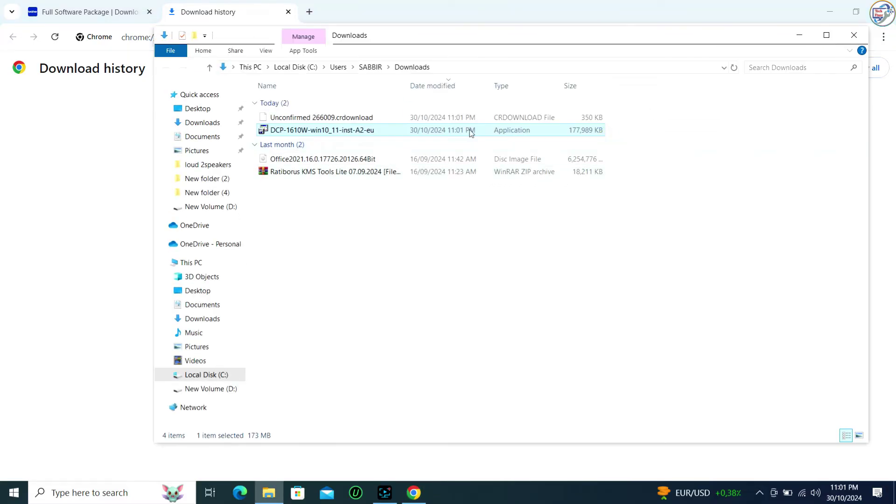
pyautogui.doubleClick(367, 130)
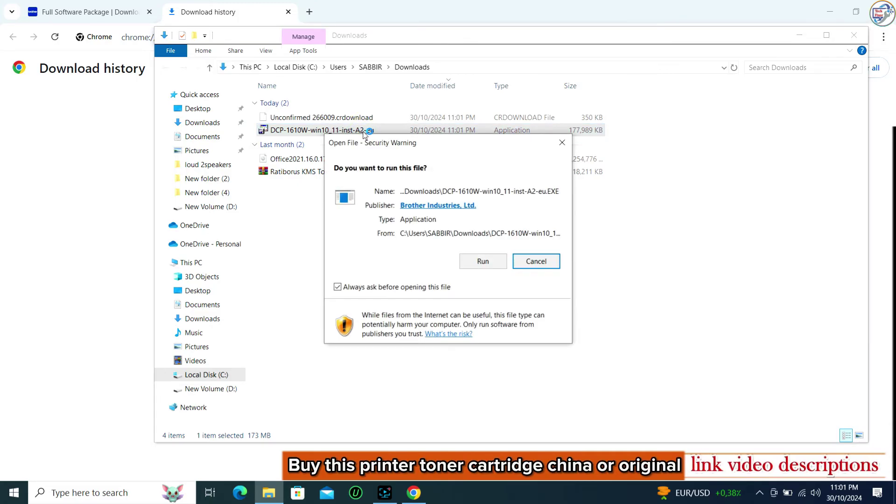
pyautogui.click(493, 262)
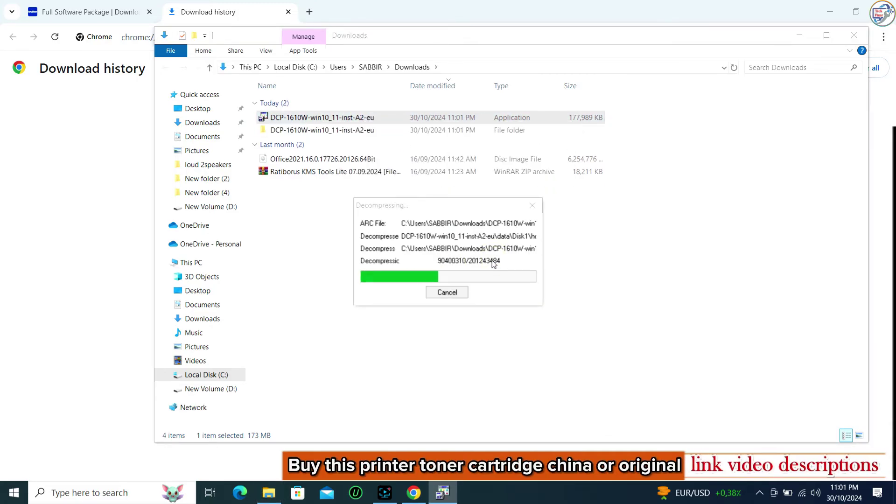
pyautogui.click(830, 11)
pyautogui.click(799, 35)
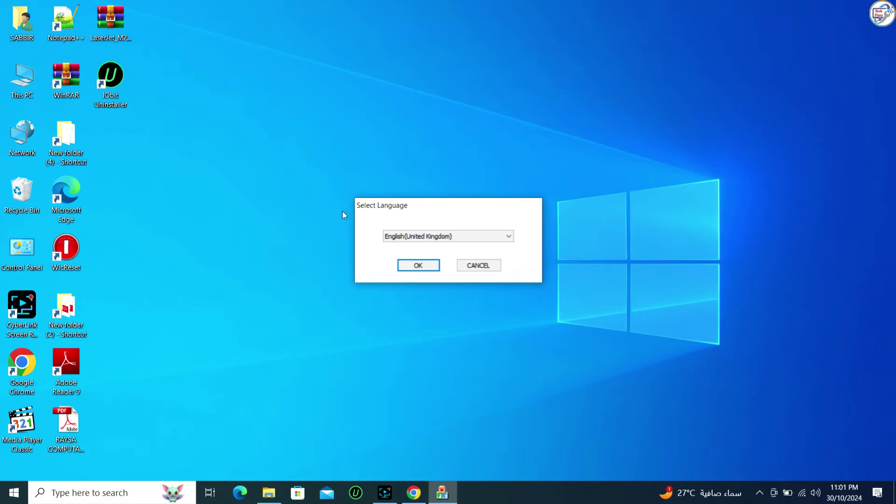
# Step: Accept English (United Kingdom) and the licence, and choose Wireless Network Connection
pyautogui.click(424, 267)
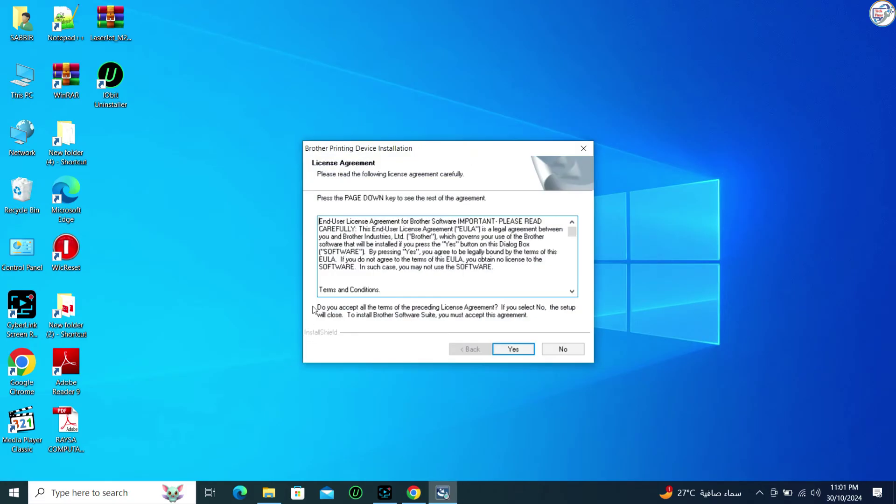
pyautogui.click(507, 351)
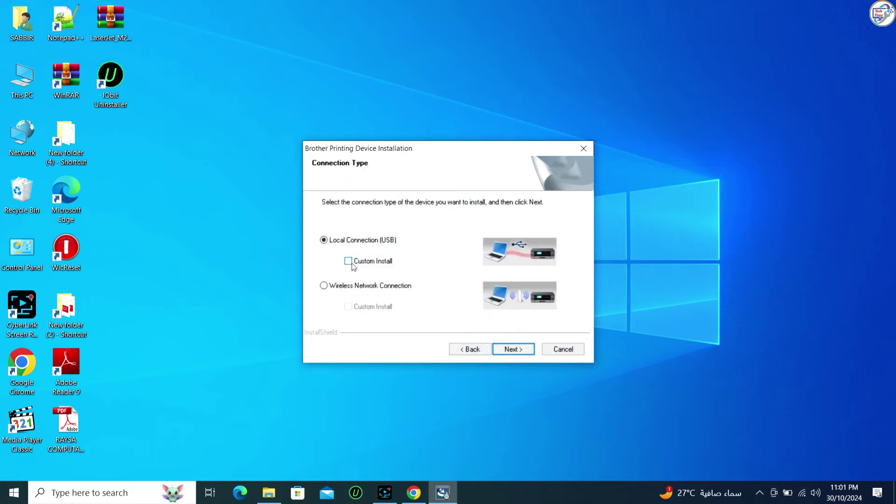
pyautogui.click(324, 286)
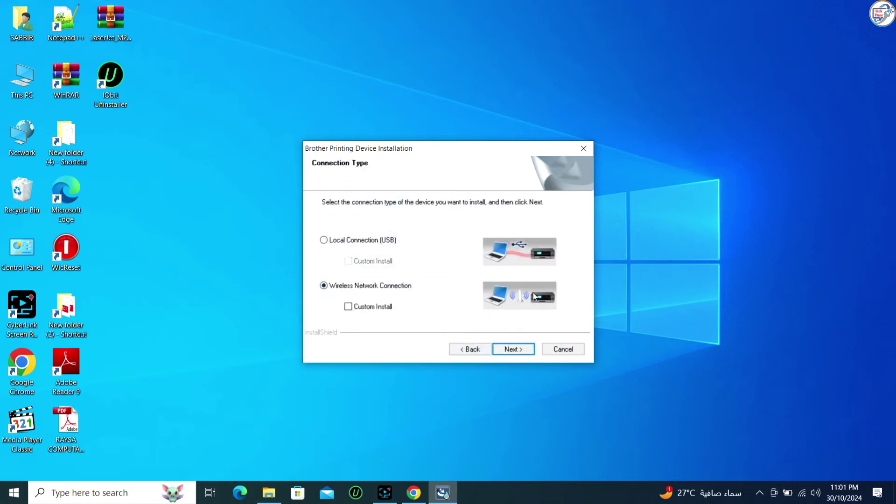
pyautogui.click(519, 349)
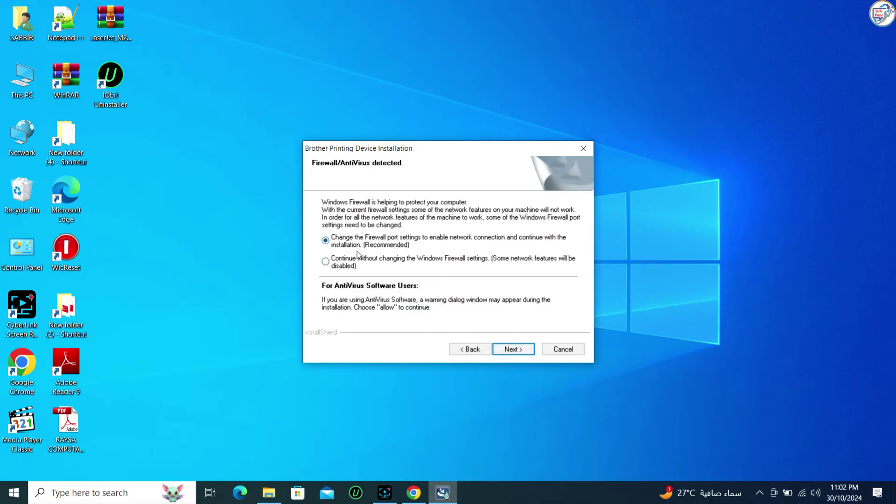
# Step: Connect the PC to the RST Wi-Fi network and keep the recommended firewall setting
pyautogui.click(802, 493)
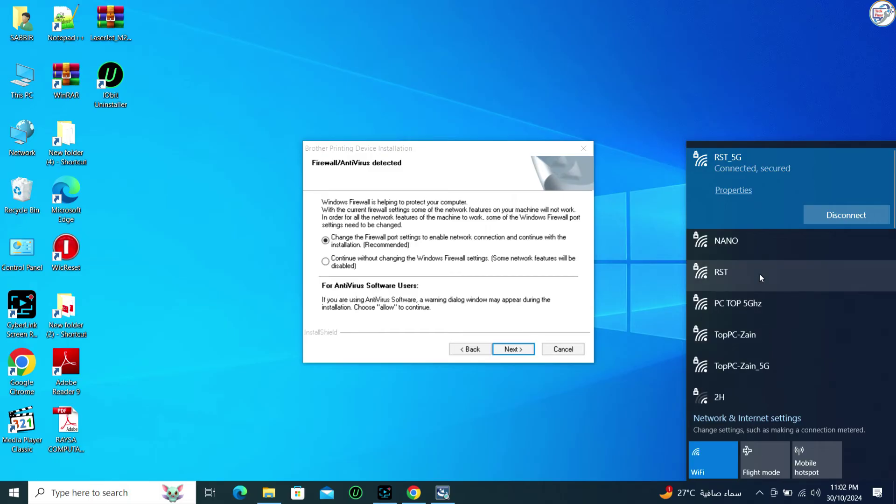
pyautogui.click(760, 273)
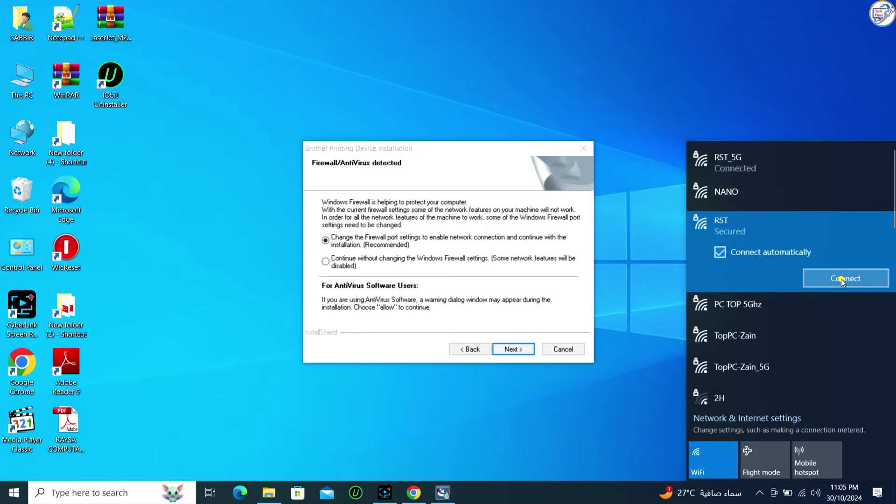
pyautogui.click(841, 279)
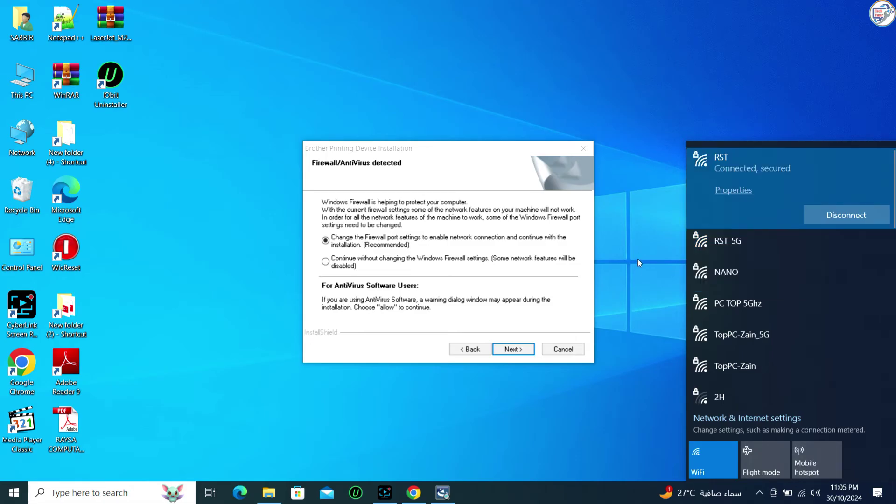
pyautogui.click(664, 268)
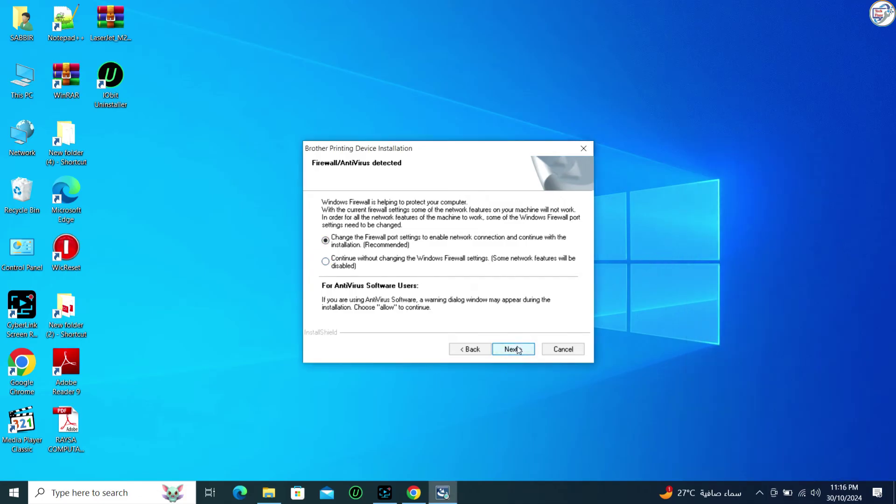
pyautogui.click(516, 349)
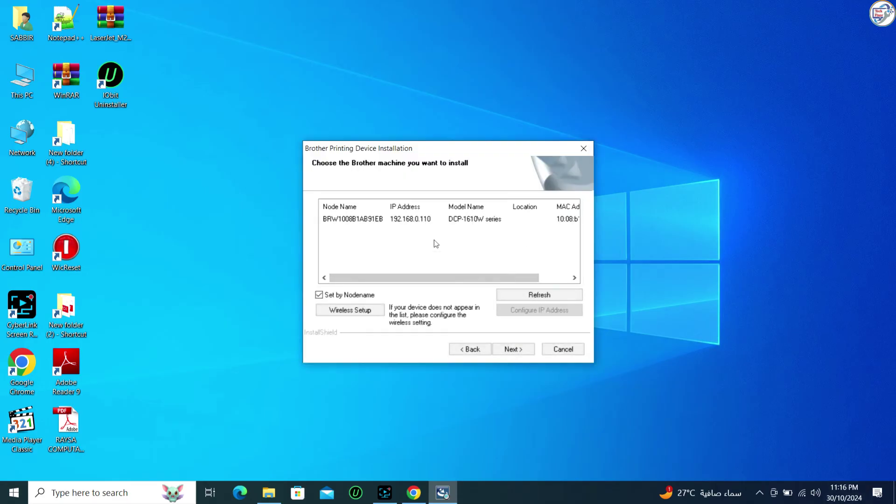
# Step: Select the DCP-1610W series printer at 192.168.0.110 and start installing its software
pyautogui.click(382, 219)
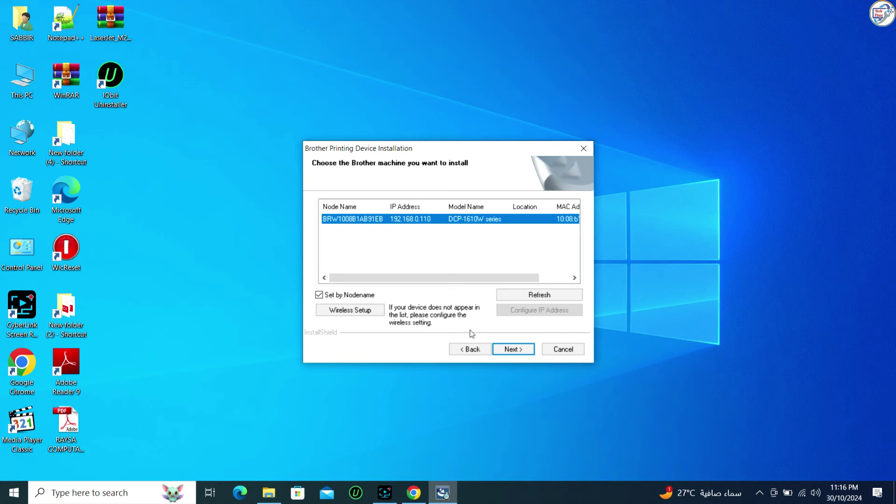
pyautogui.click(513, 349)
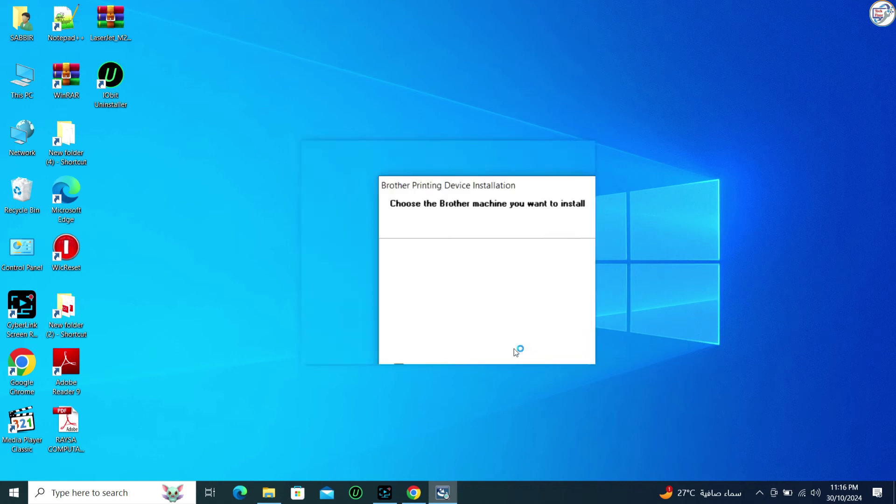